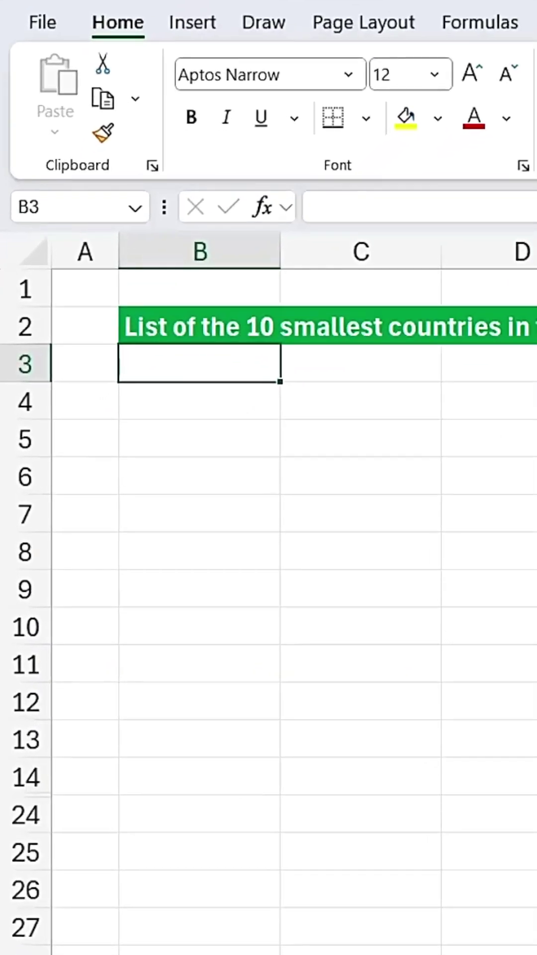
text(=)
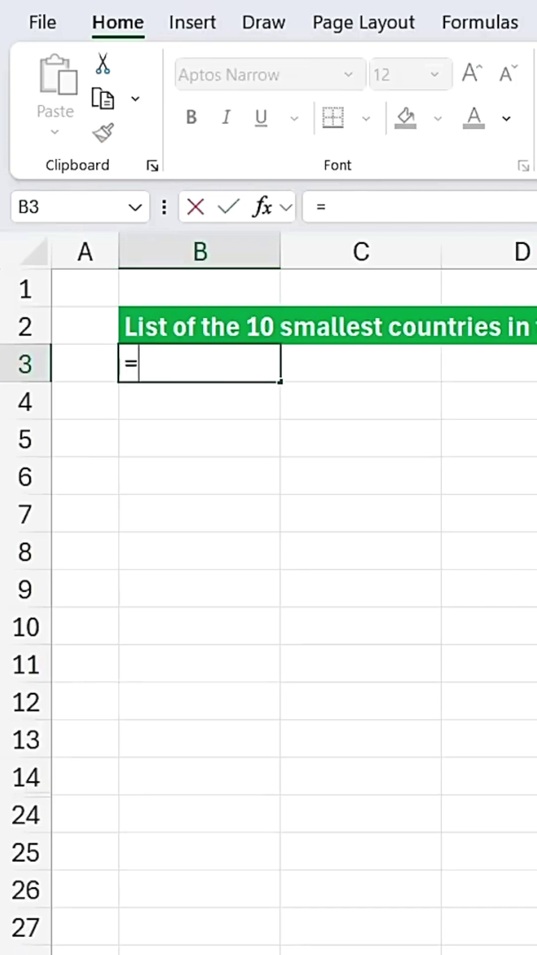
text(ai.)
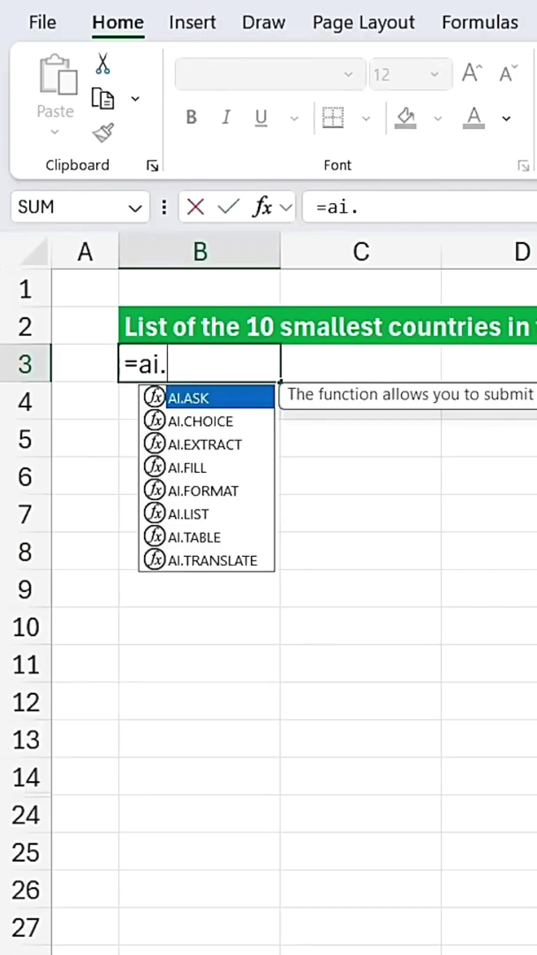
text(ta)
Step: Enter =AI.TABLE(B2) in B3 to list the ten smallest countries with 2021 populations
key(Tab)
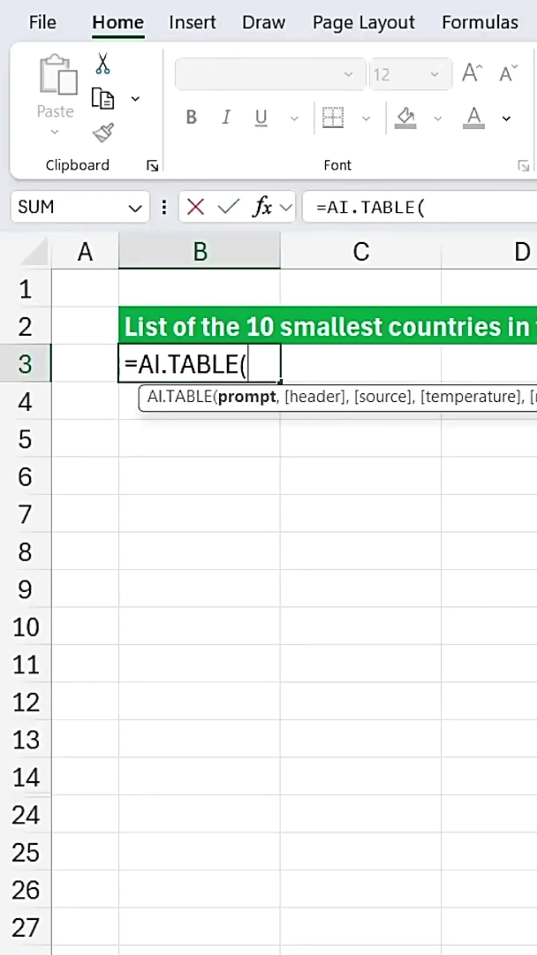
click(150, 315)
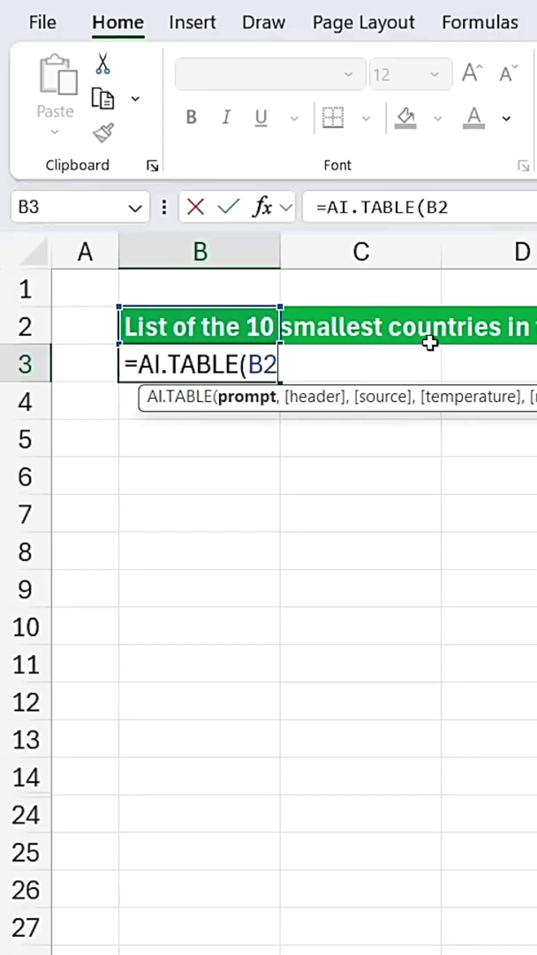
text())
key(Return)
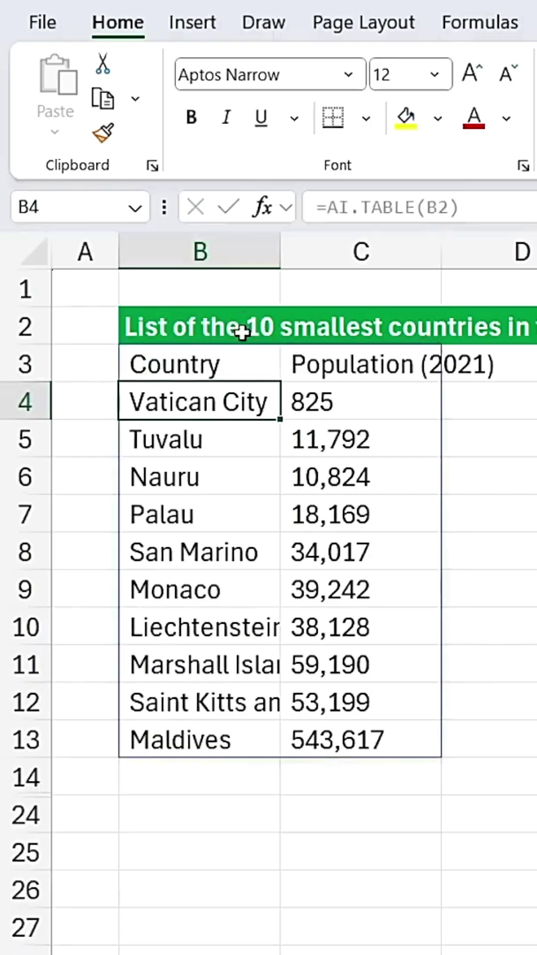
key(Up)
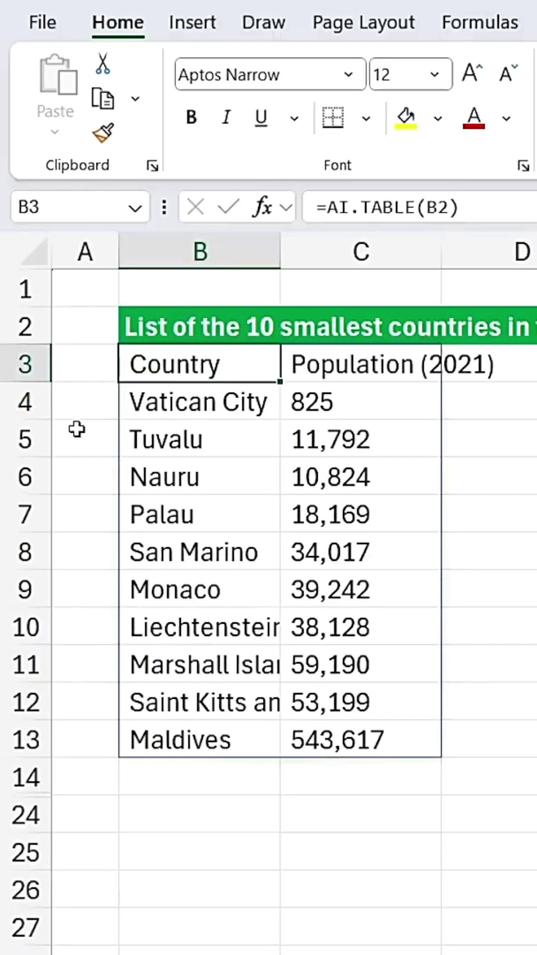
key(Down)
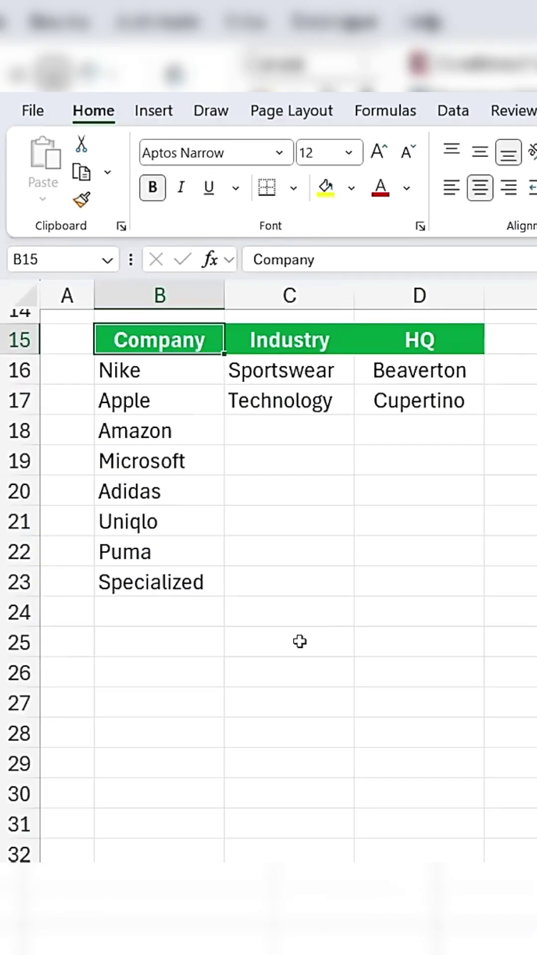
Step: Start an AI.FILL formula in C18, Amazon's Industry cell
click(279, 435)
text(=ai.)
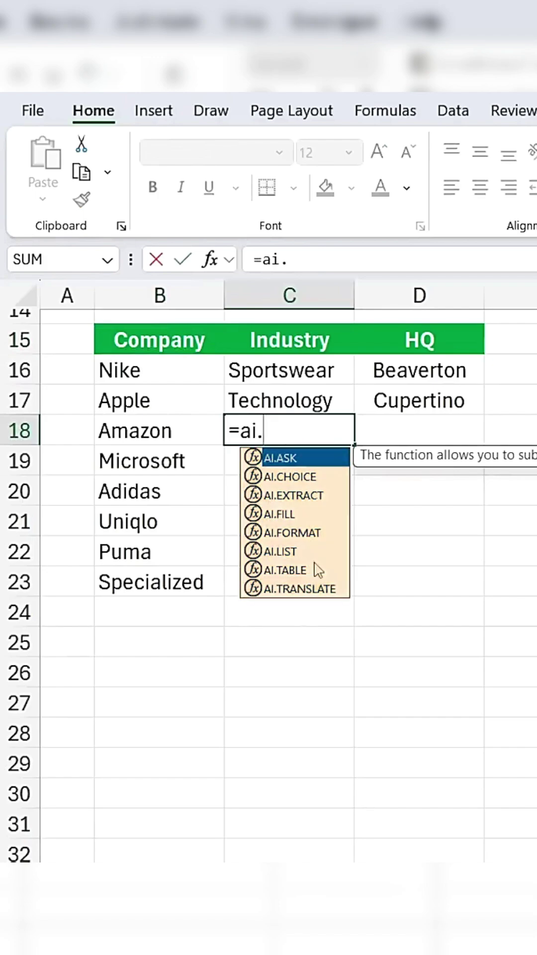
key(Down)
key(Down)
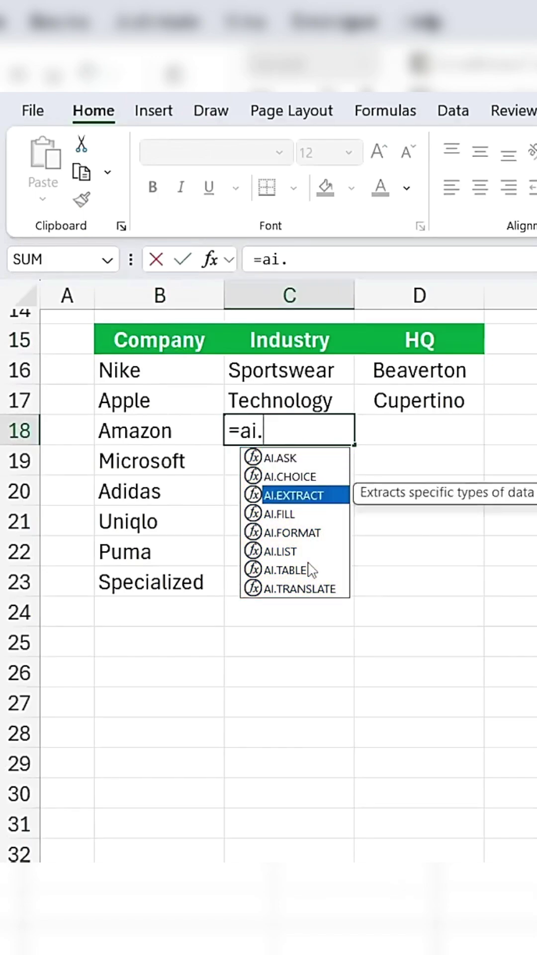
key(Down)
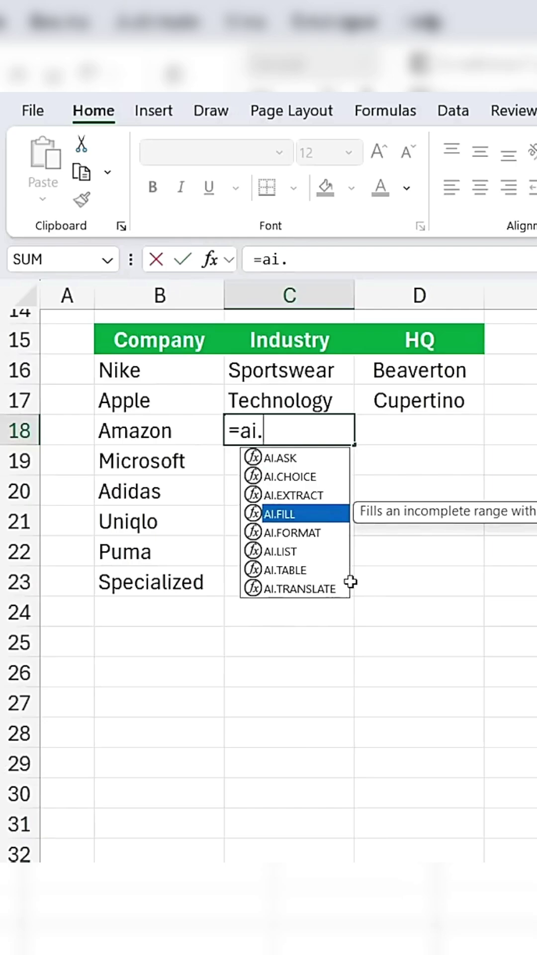
key(Tab)
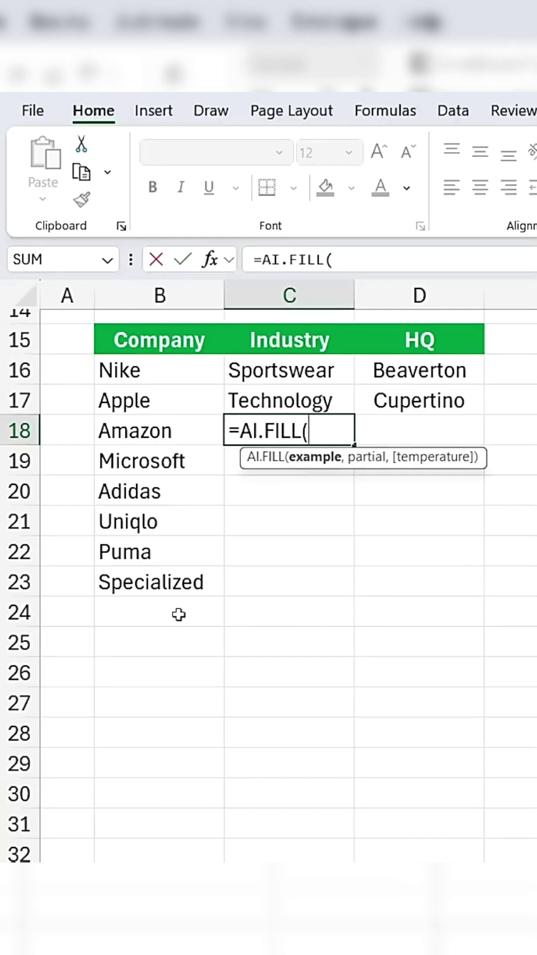
Step: Complete AI.FILL with B15:D17 as examples and B18:B23 as the companies to fill
drag(182, 341, 411, 400)
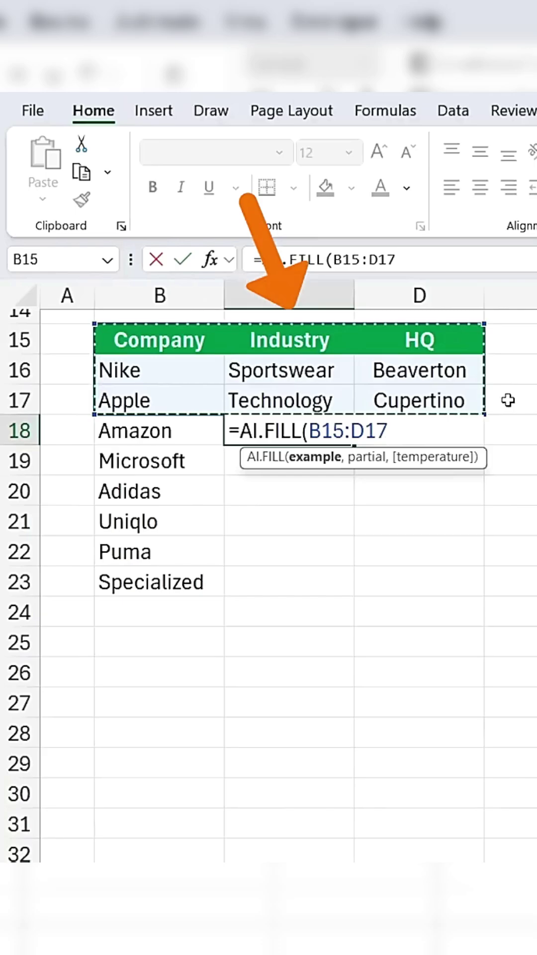
text(,)
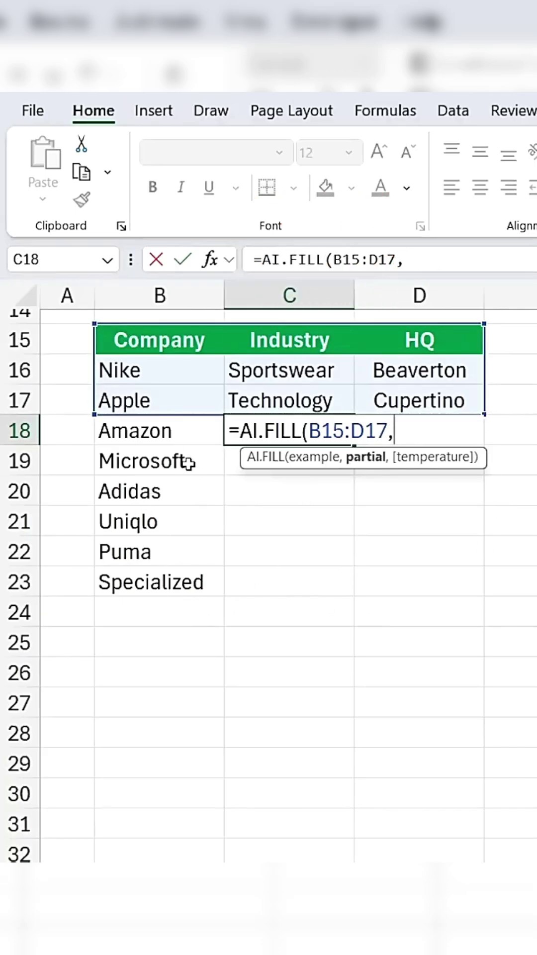
drag(174, 437, 154, 579)
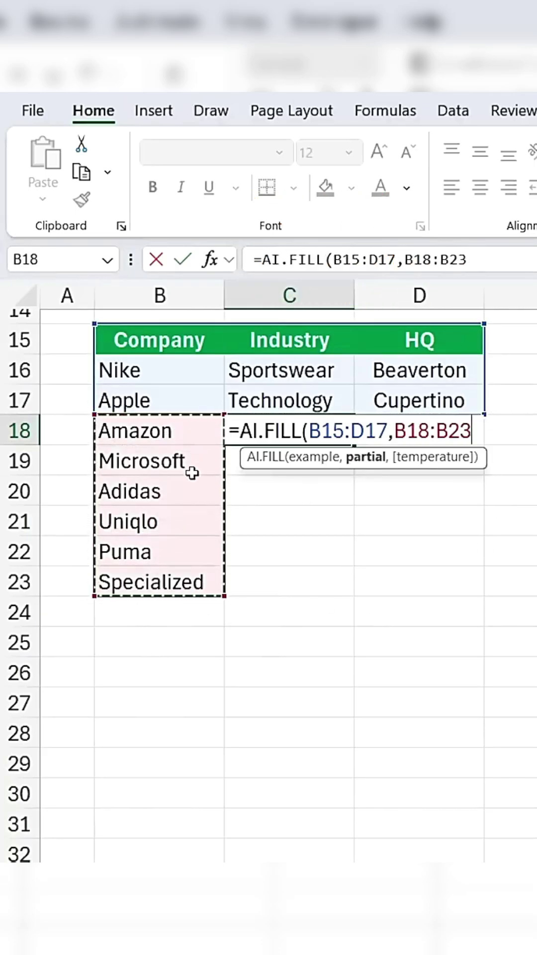
text())
key(Return)
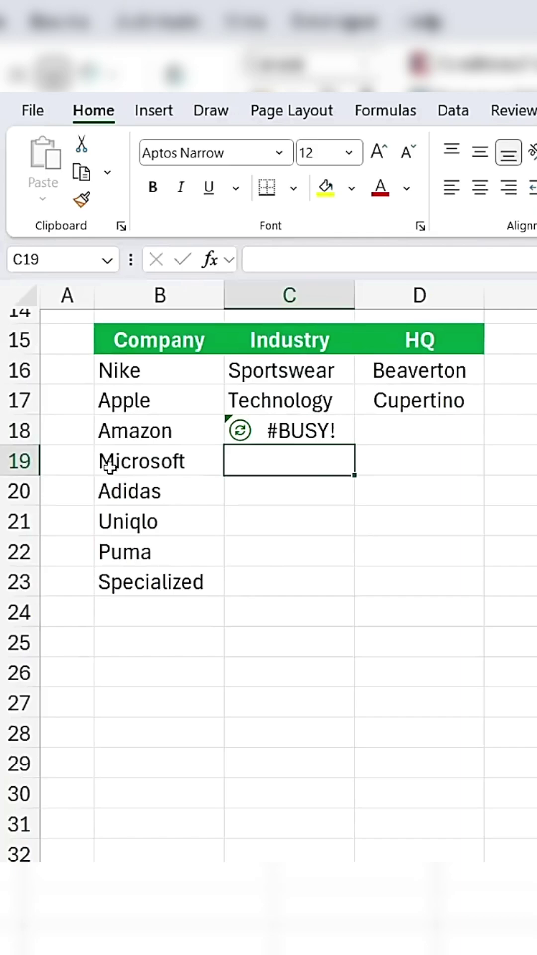
Step: Check the filled values, such as Seattle HQ and Specialized's Cycling industry
key(Up)
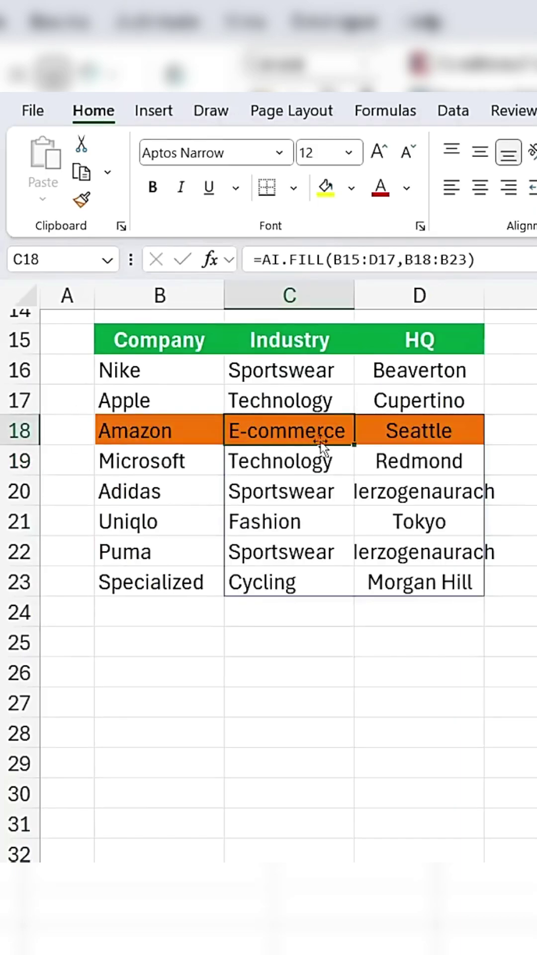
click(401, 447)
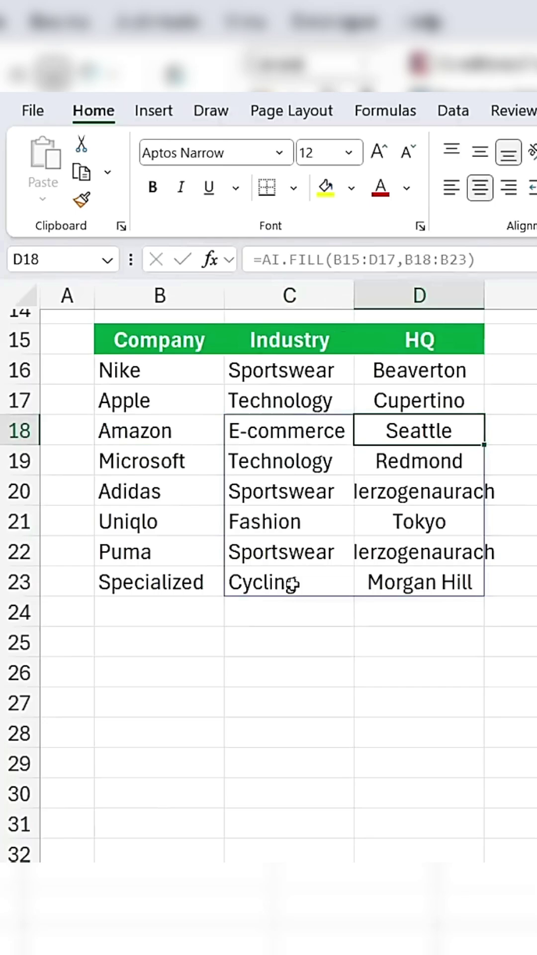
click(129, 581)
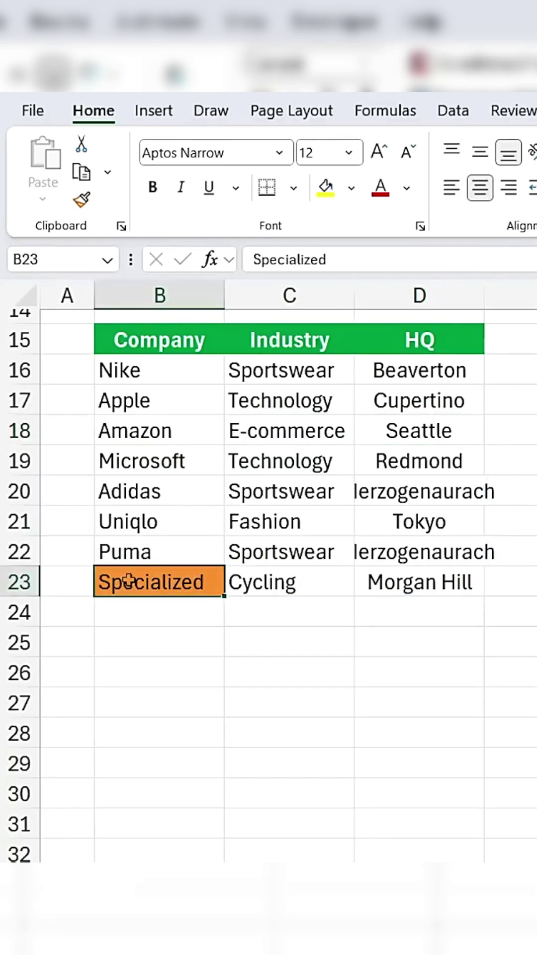
click(247, 581)
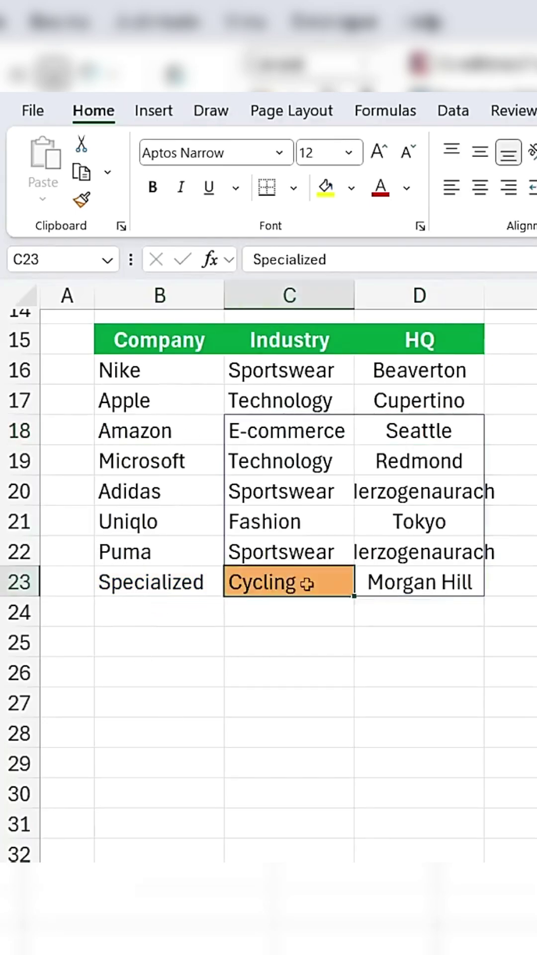
key(Up)
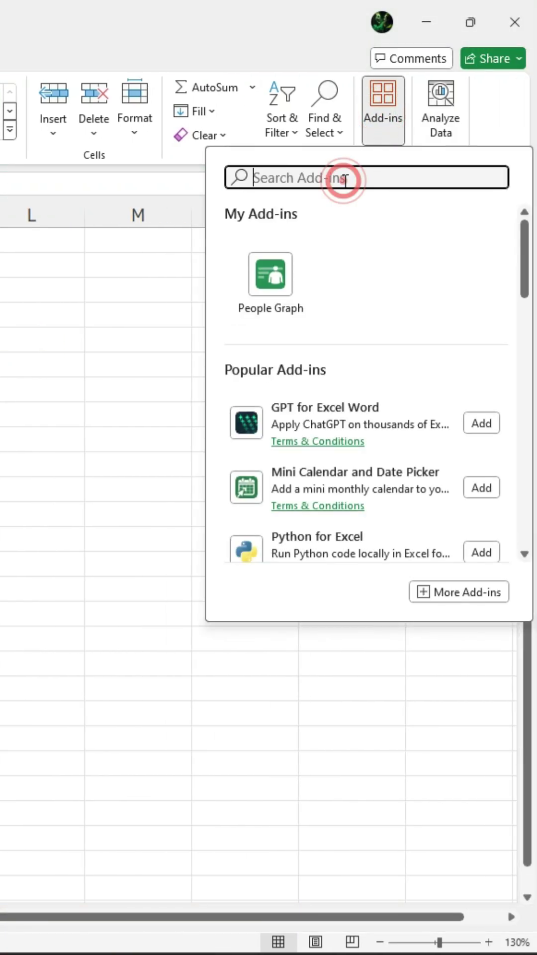
text(chat g)
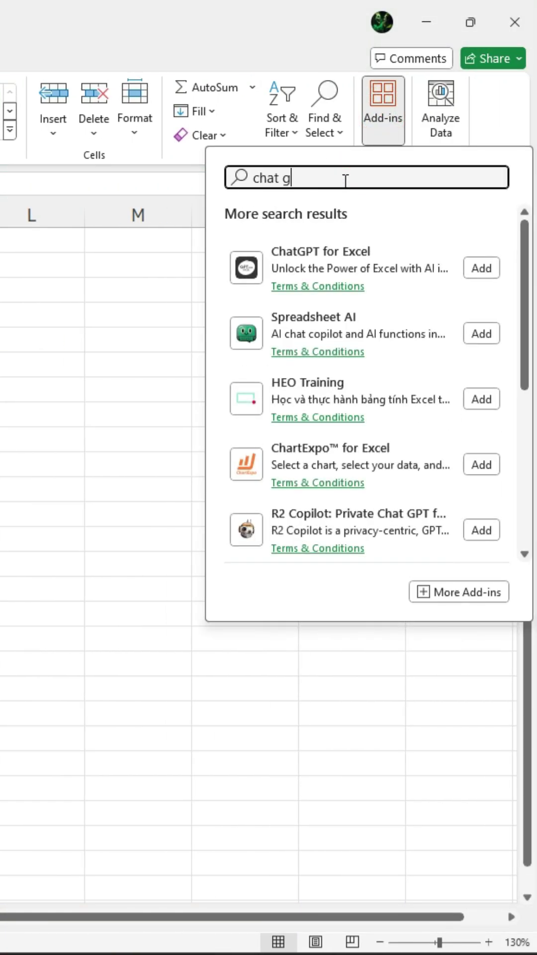
text(pt)
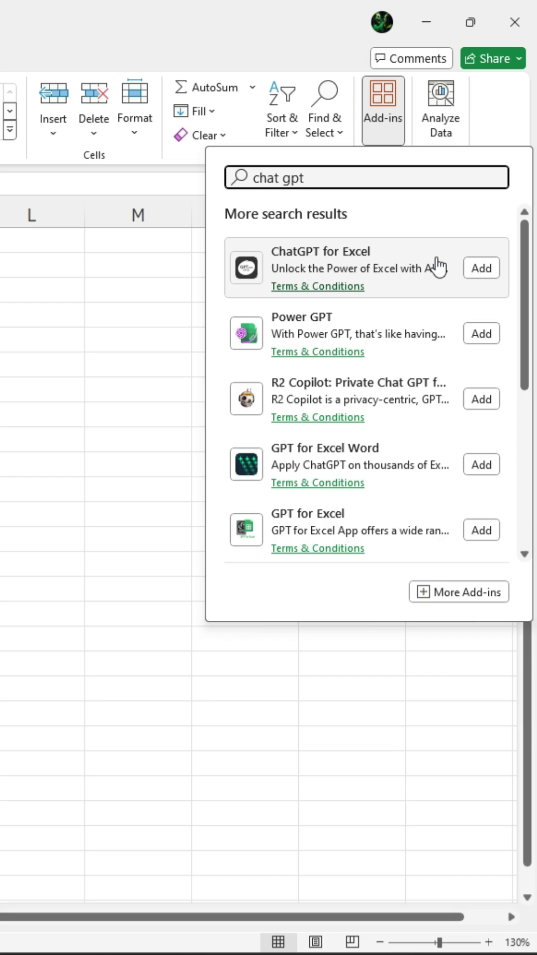
Step: Add ChatGPT for Excel from the add-ins store search results
click(481, 270)
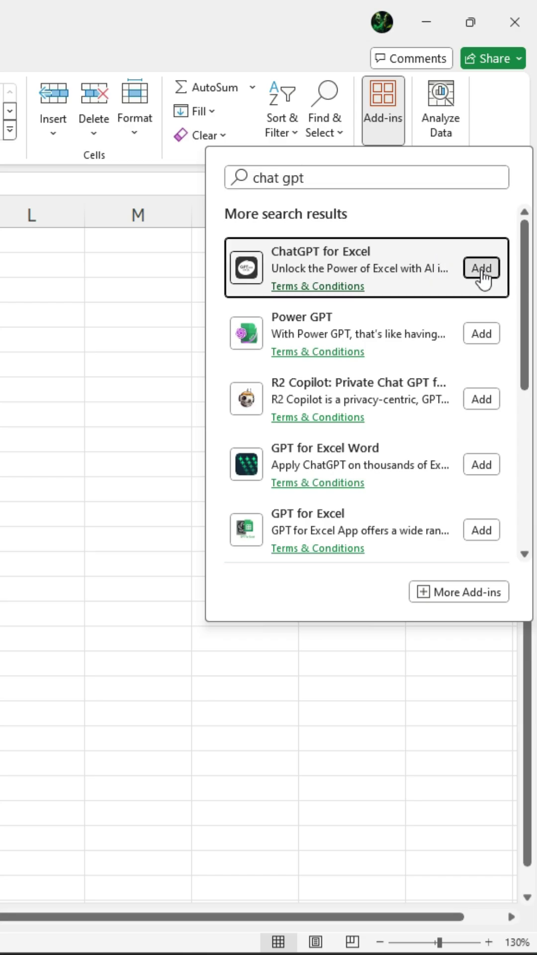
Step: Close the ChatGPT for Excel task pane
click(515, 222)
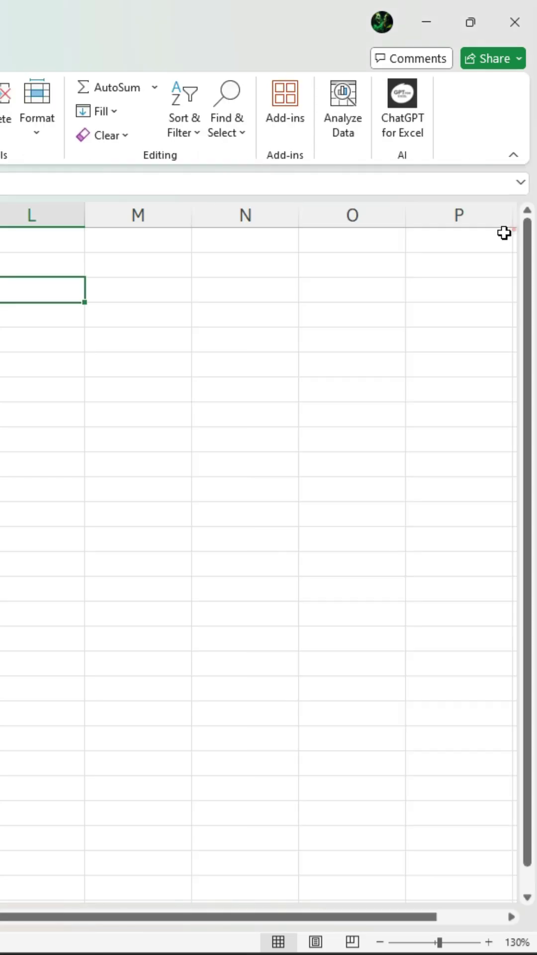